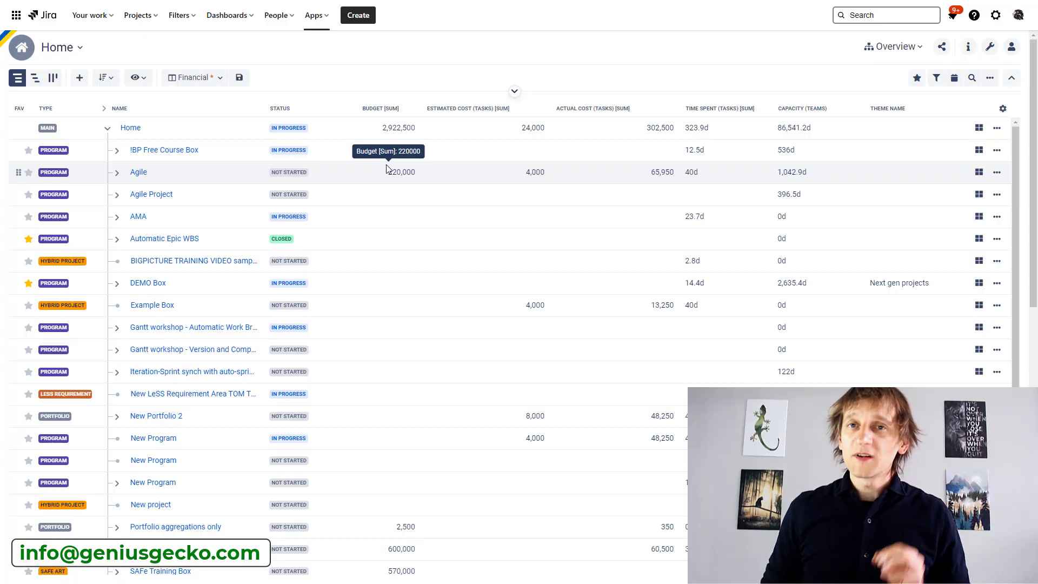
# - Show the start panel offering sample data, Jira project import, or a new Portfolio
pyautogui.click(315, 17)
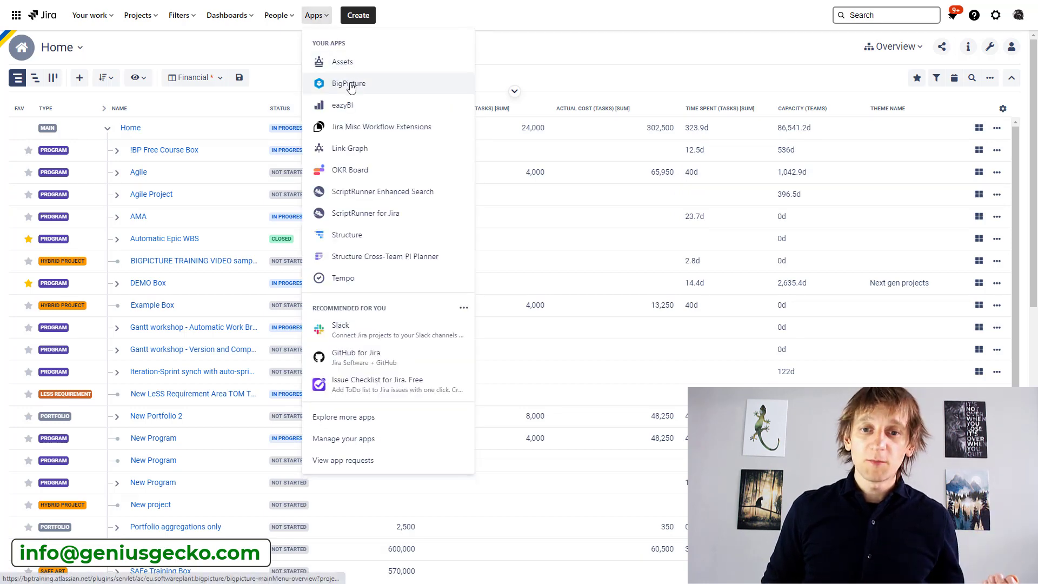
pyautogui.click(511, 54)
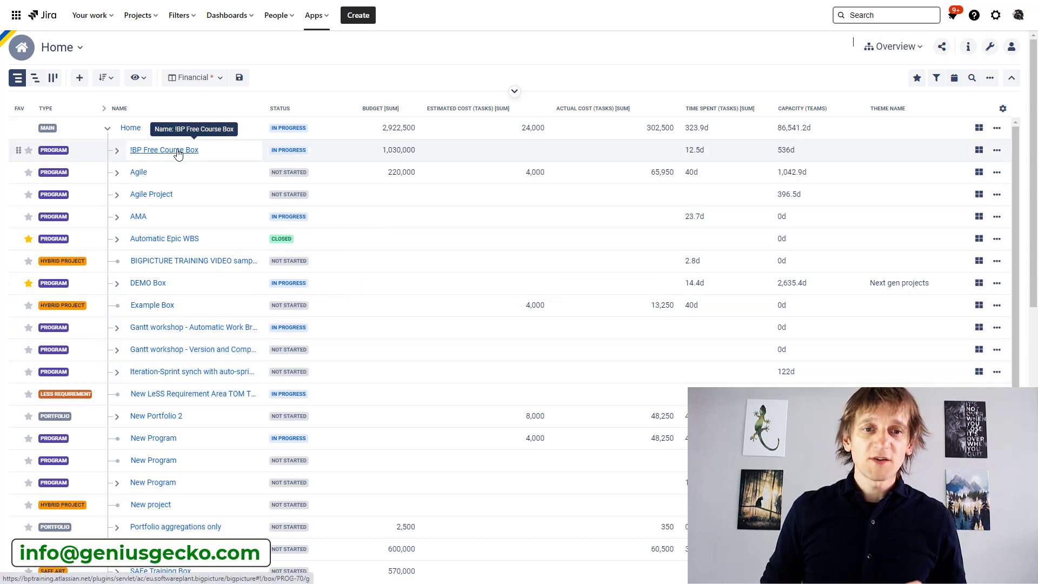
pyautogui.click(80, 81)
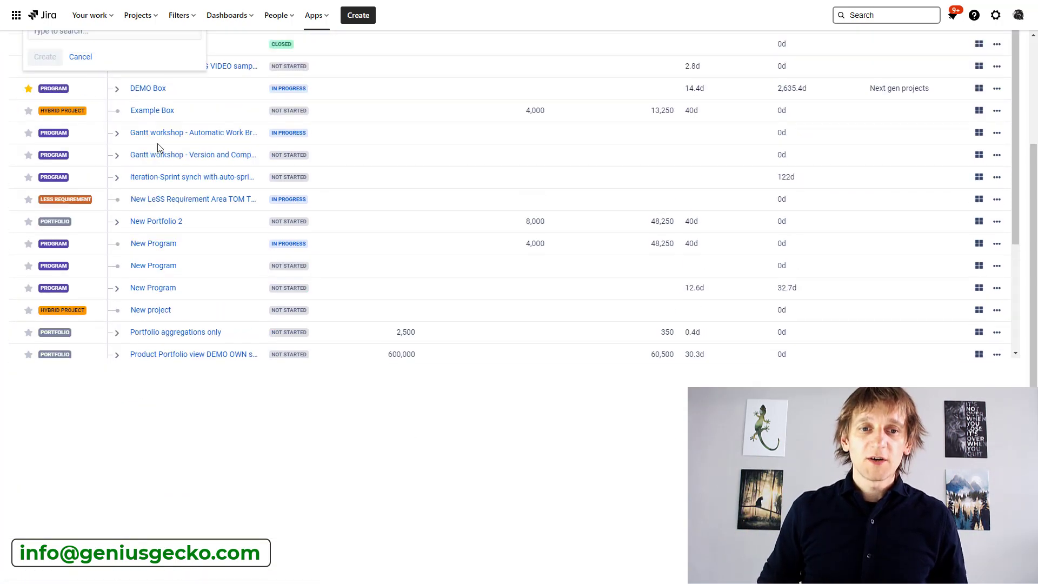
pyautogui.scroll(4, 159, 147)
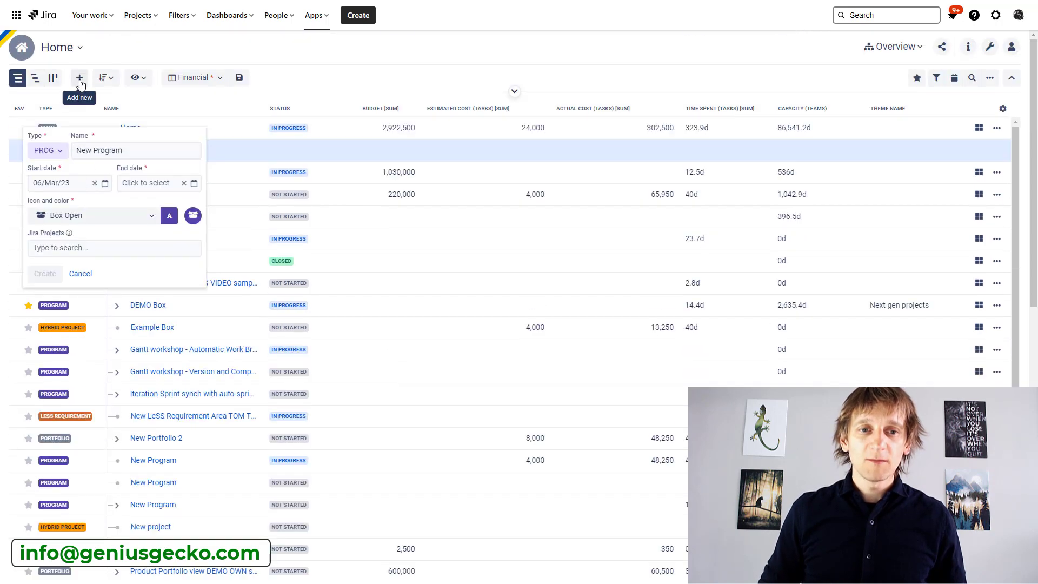
pyautogui.click(80, 273)
pyautogui.click(514, 91)
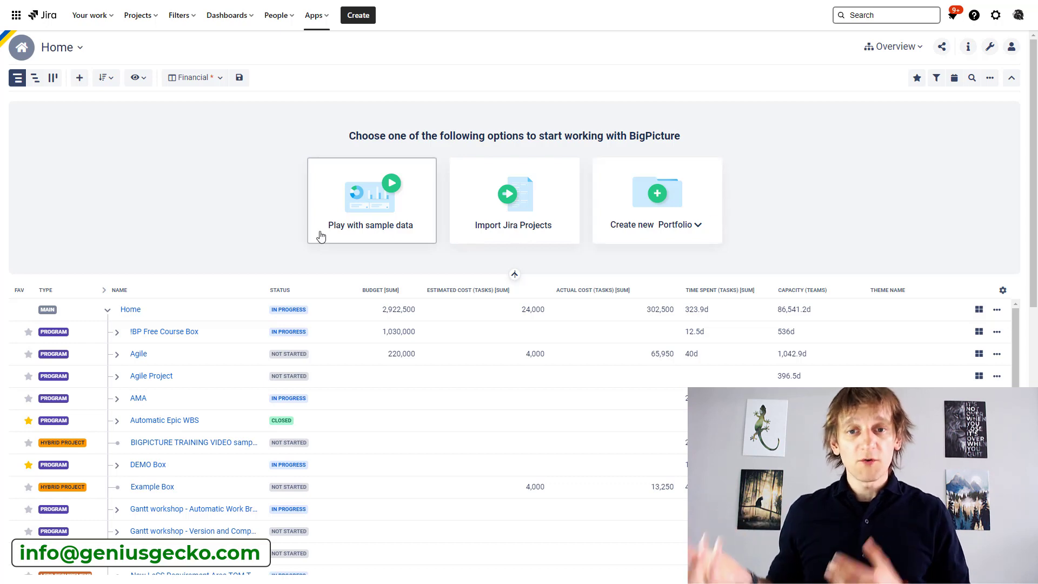
# - Switch to the Build a website (BWN) project from the recent projects list
pyautogui.click(143, 17)
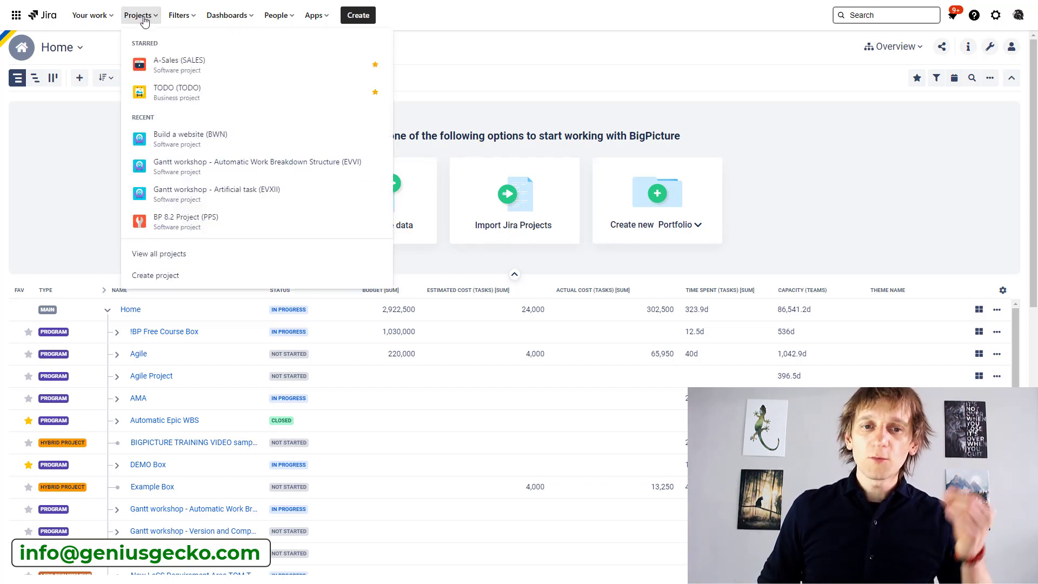
pyautogui.click(176, 139)
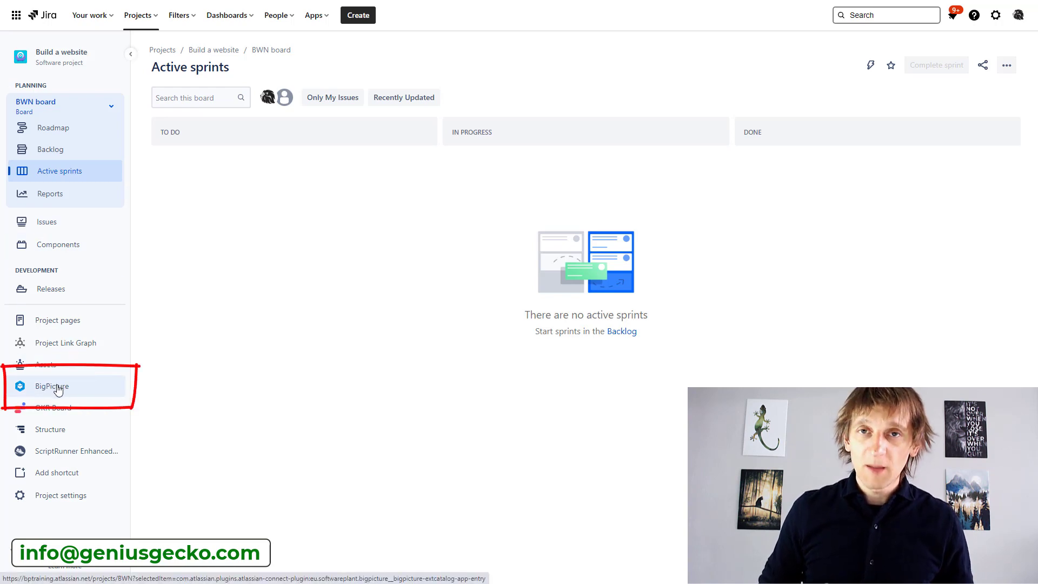
# - Open BigPicture from the Build a website project sidebar to see view templates
pyautogui.click(57, 389)
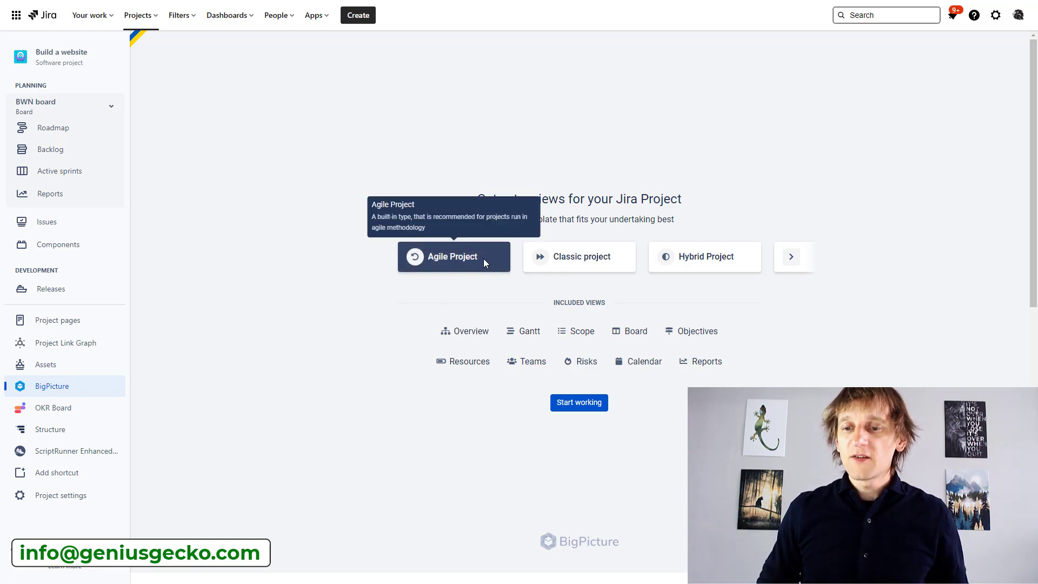
# - Scroll the template carousel to its end, then back to the first templates
pyautogui.click(792, 260)
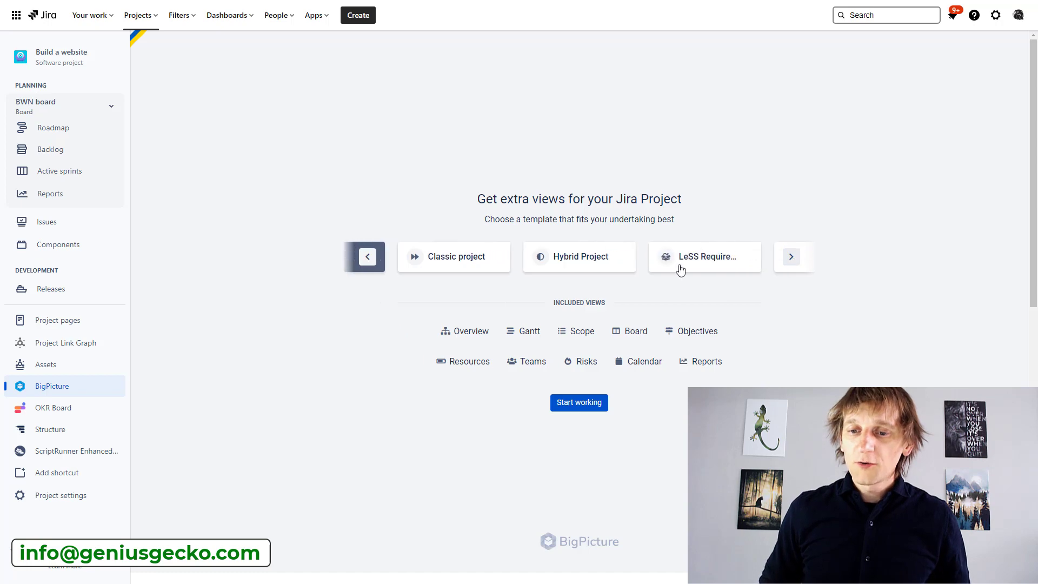
pyautogui.click(786, 267)
pyautogui.click(788, 267)
pyautogui.click(791, 268)
pyautogui.click(792, 267)
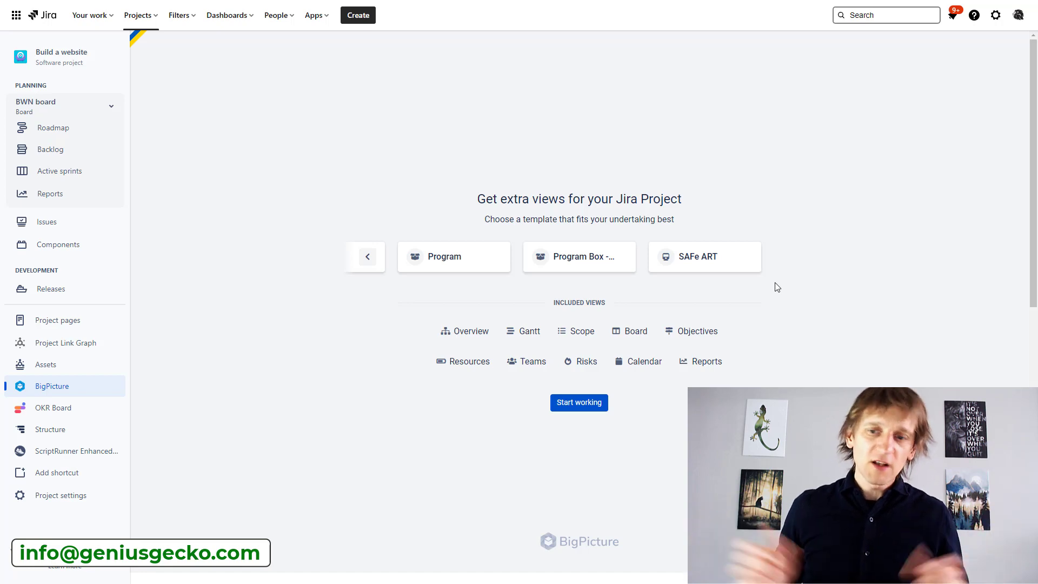
pyautogui.click(367, 256)
pyautogui.click(367, 256)
pyautogui.click(366, 257)
pyautogui.click(367, 257)
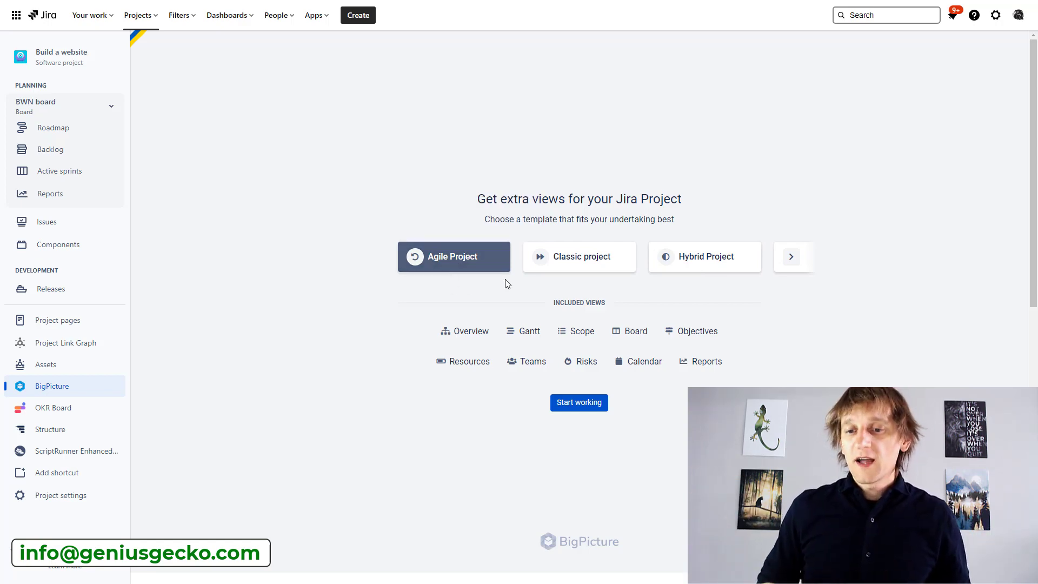
# - Preview the Classic, Hybrid Project, LeSS and Portfolio templates in turn
pyautogui.click(575, 265)
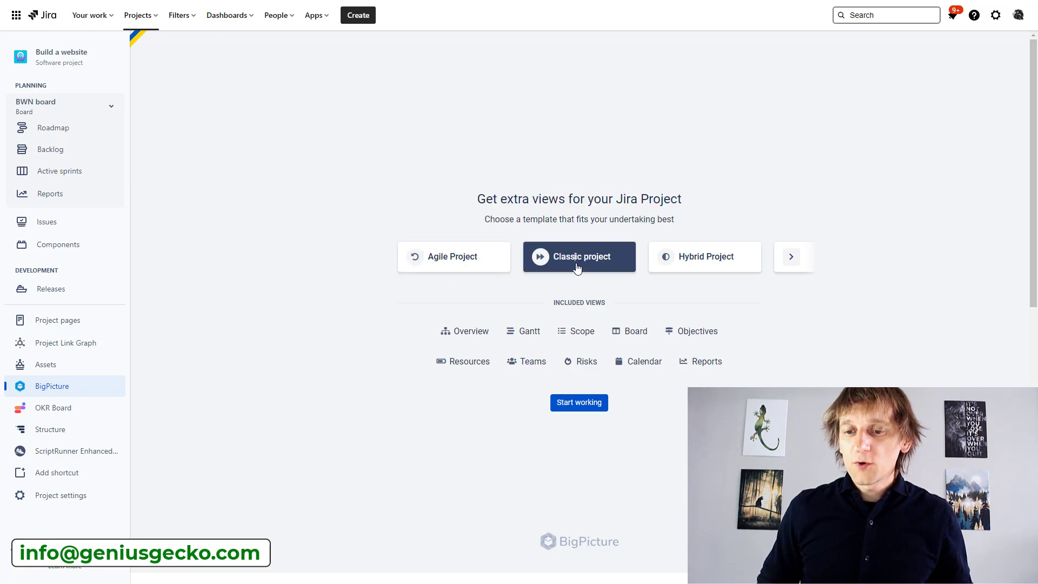
pyautogui.click(731, 262)
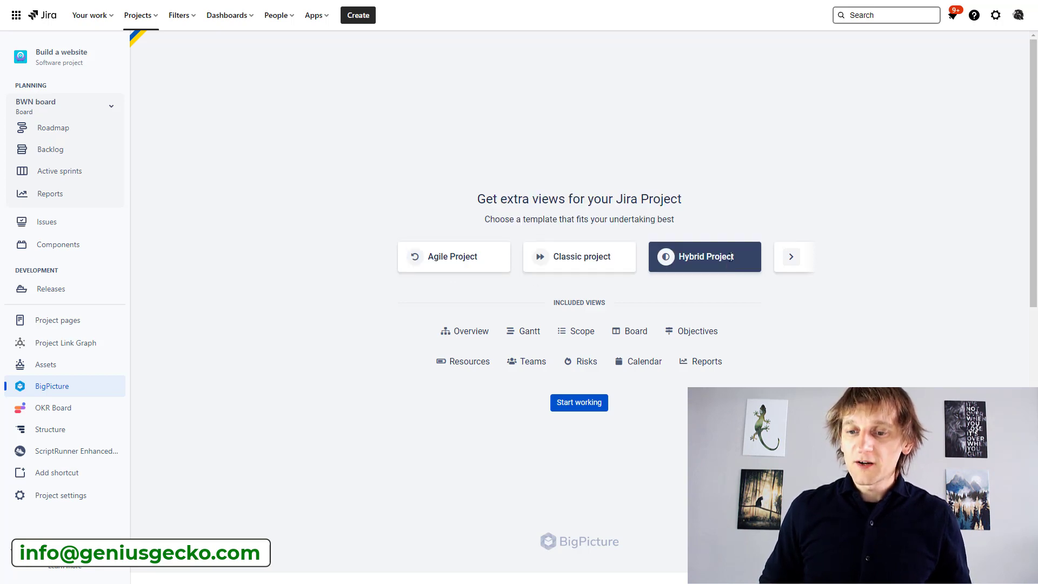
pyautogui.click(789, 258)
pyautogui.click(682, 260)
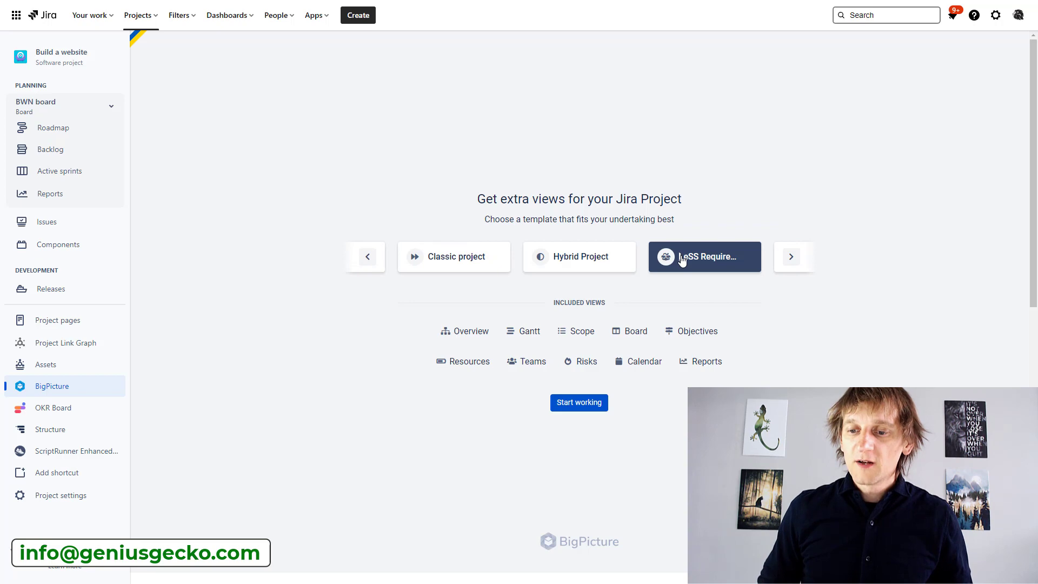
pyautogui.click(792, 257)
pyautogui.click(689, 265)
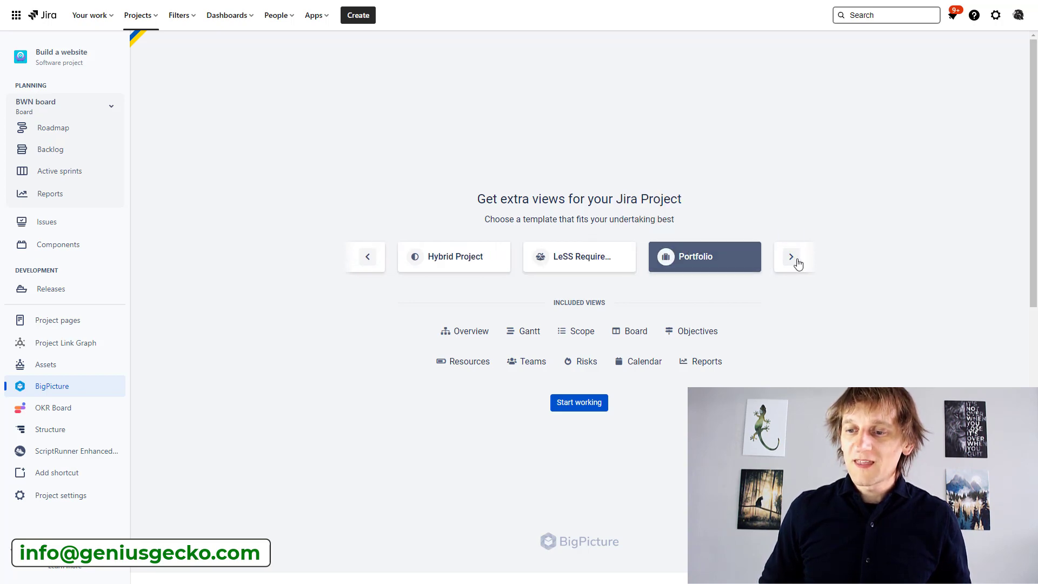
# - Preview the Program, Program Box and SAFe ART templates
pyautogui.click(792, 259)
pyautogui.click(699, 268)
pyautogui.click(791, 257)
pyautogui.click(698, 261)
pyautogui.click(791, 261)
pyautogui.click(724, 262)
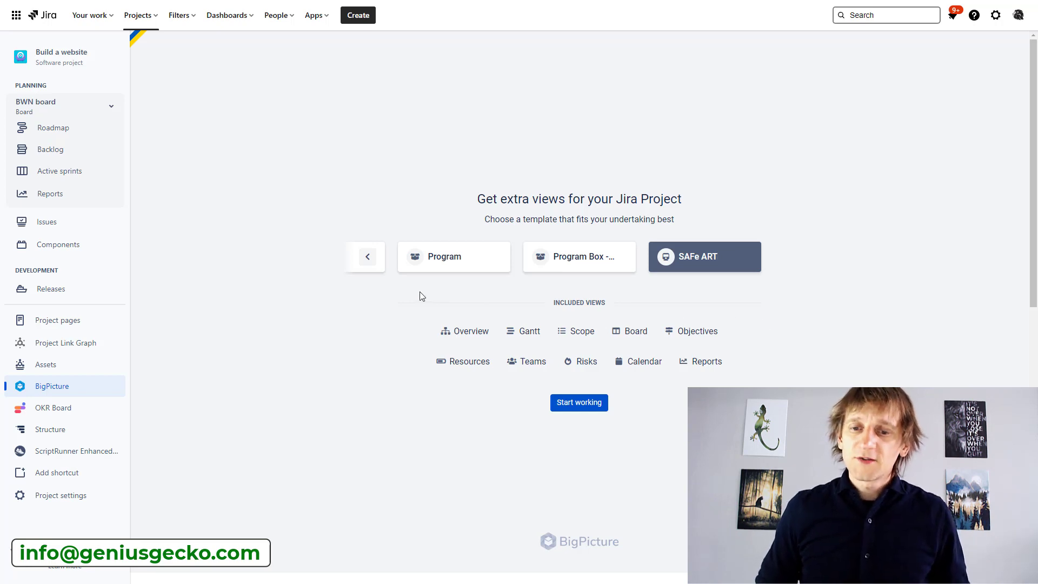
# - Page the templates back to Agile Project, then forward again to SAFe ART
pyautogui.click(367, 258)
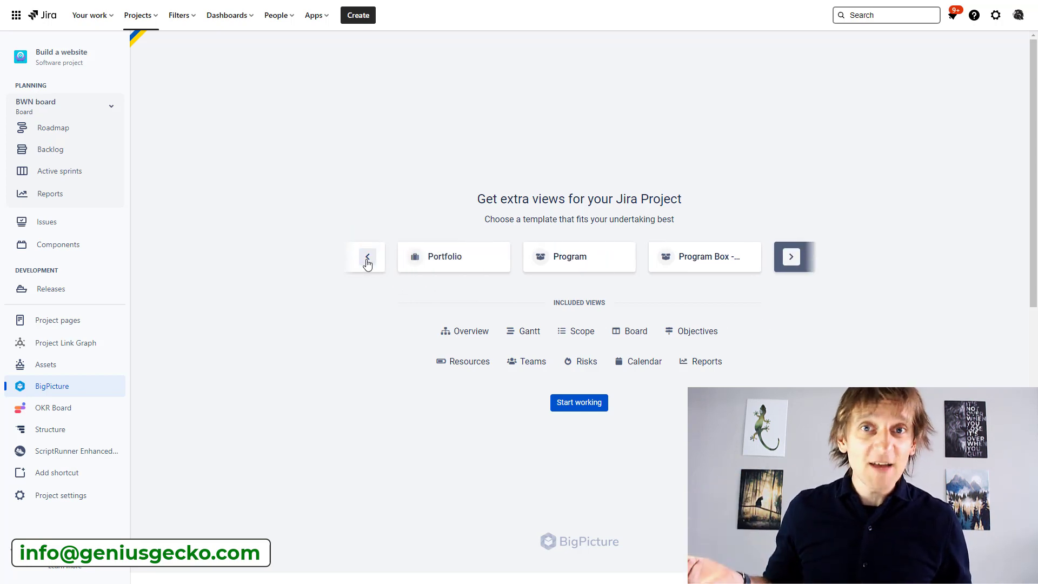
pyautogui.click(367, 257)
pyautogui.click(367, 258)
pyautogui.click(367, 262)
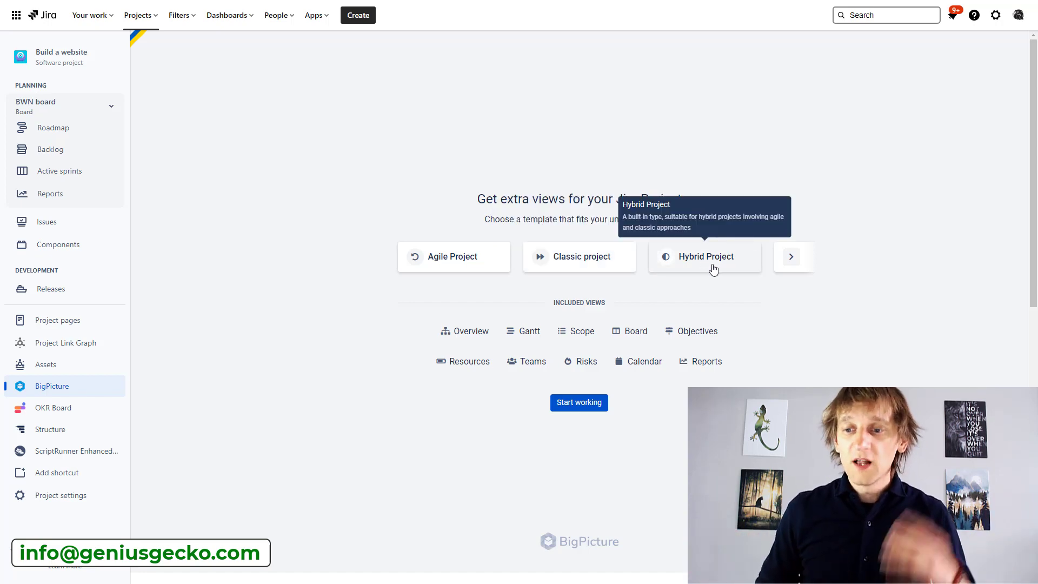
pyautogui.click(791, 257)
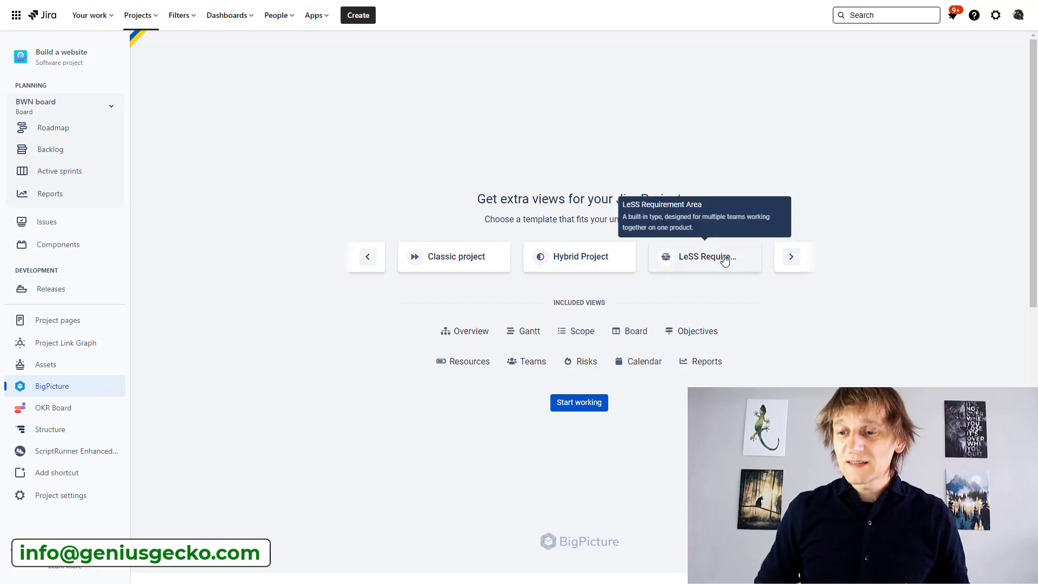
pyautogui.click(790, 258)
pyautogui.click(791, 259)
pyautogui.click(790, 258)
pyautogui.click(790, 258)
# - Return to the Agile Project template and create the Build a website box from it
pyautogui.moveTo(679, 258)
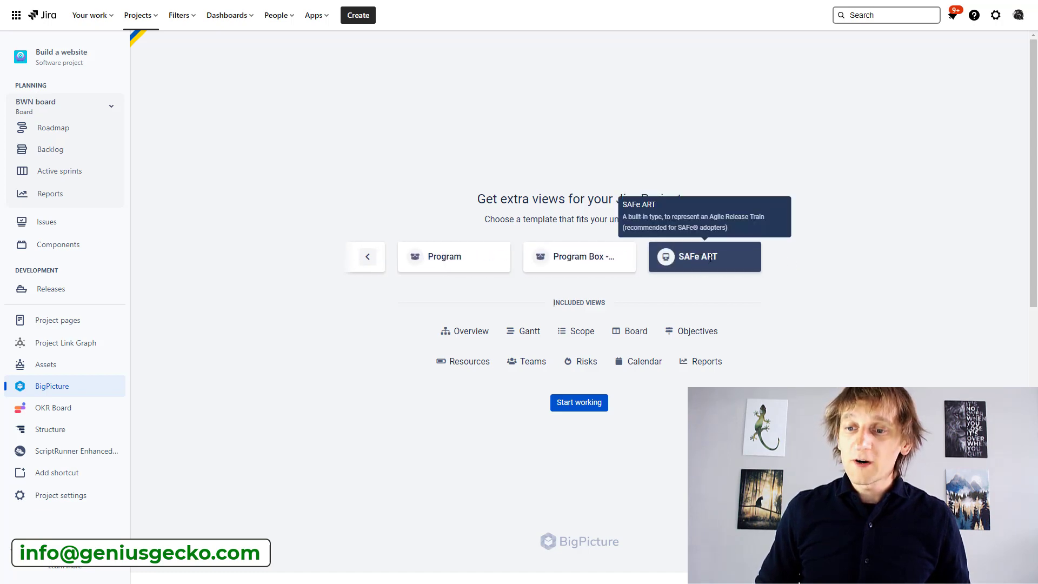
pyautogui.moveTo(587, 270)
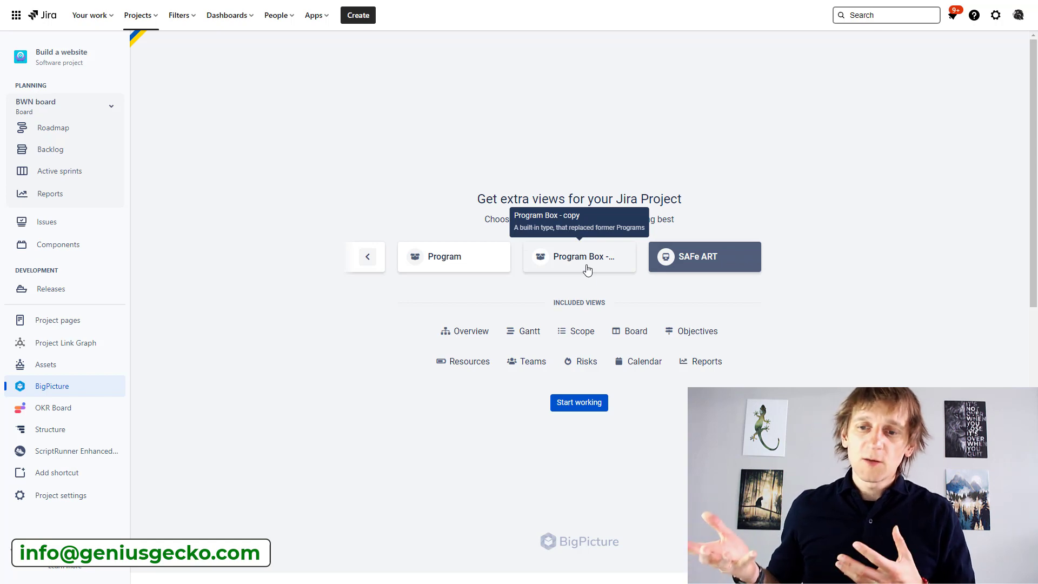
pyautogui.moveTo(455, 258)
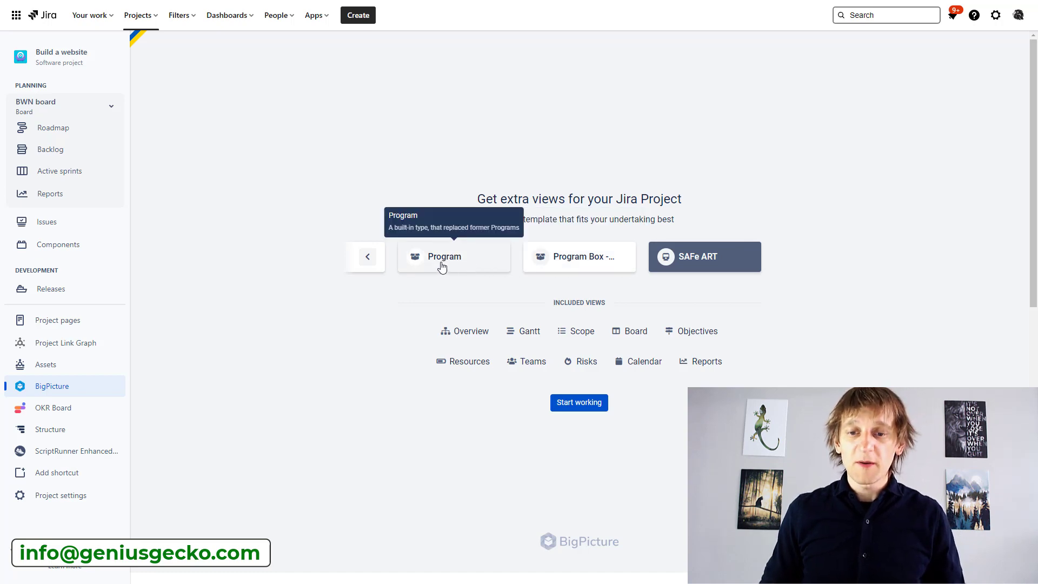
pyautogui.click(367, 259)
pyautogui.moveTo(455, 265)
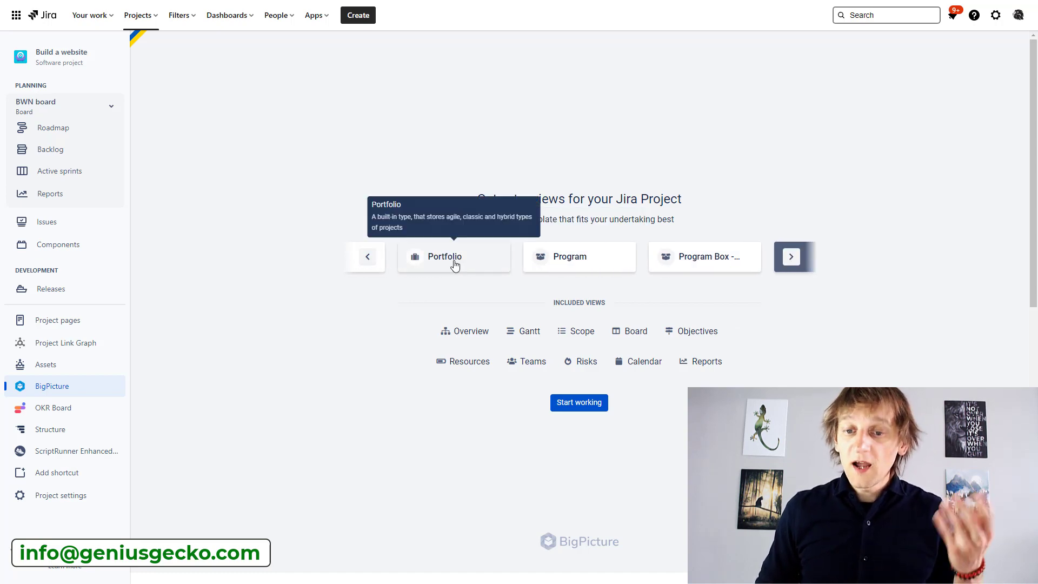
pyautogui.click(368, 258)
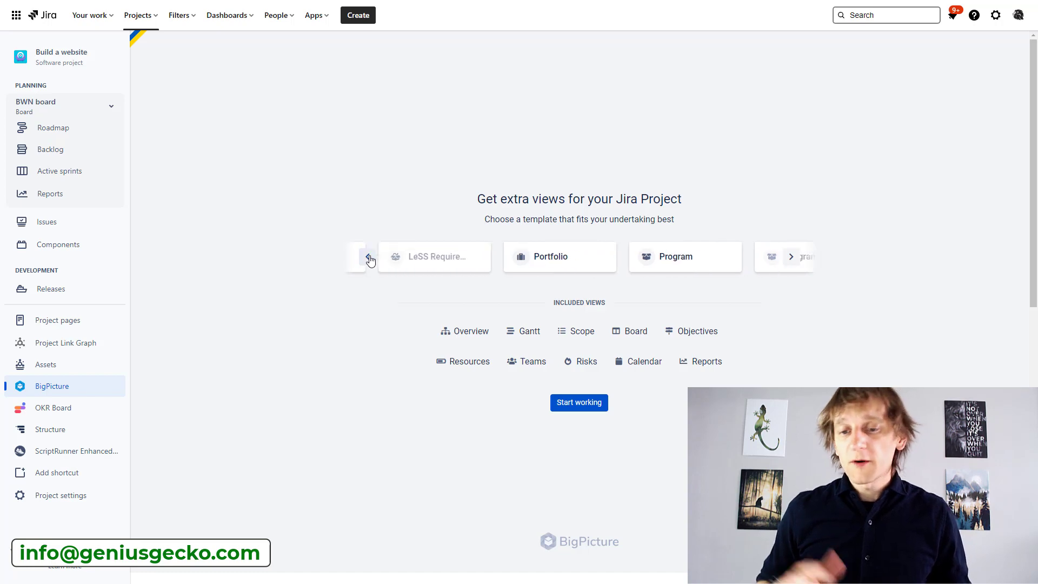
pyautogui.click(368, 257)
pyautogui.click(368, 258)
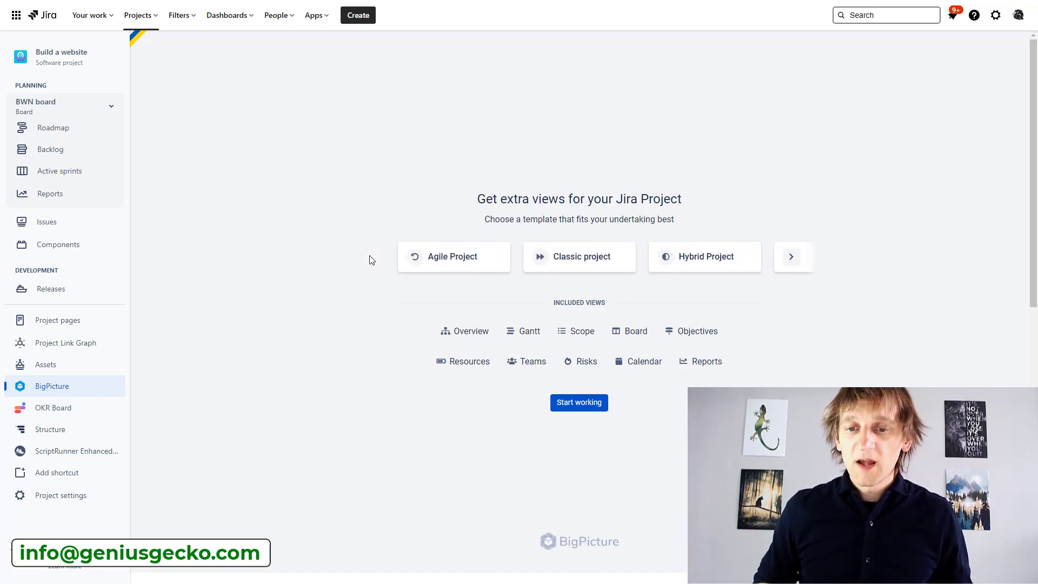
pyautogui.click(472, 262)
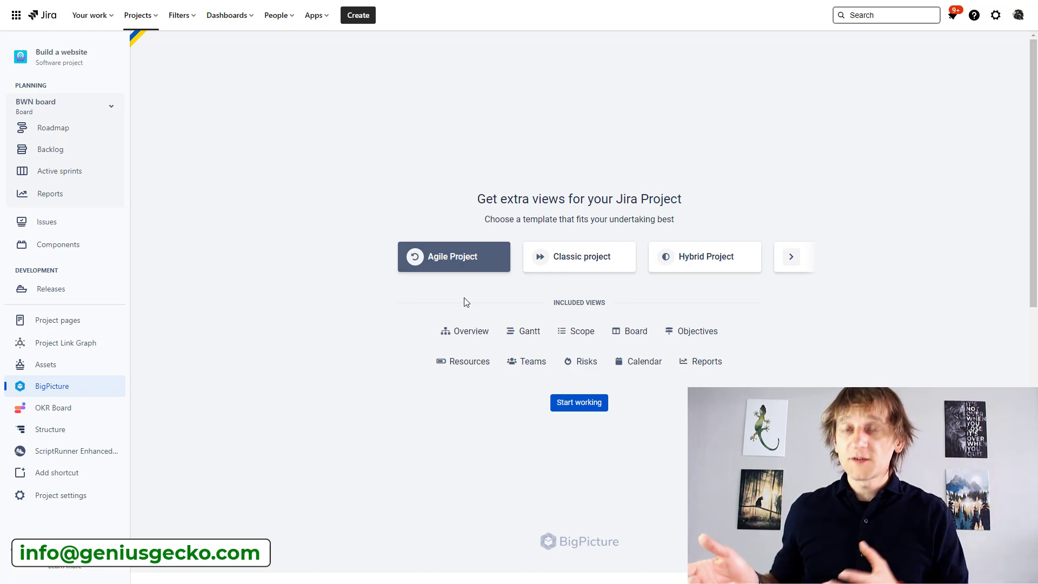
pyautogui.click(575, 407)
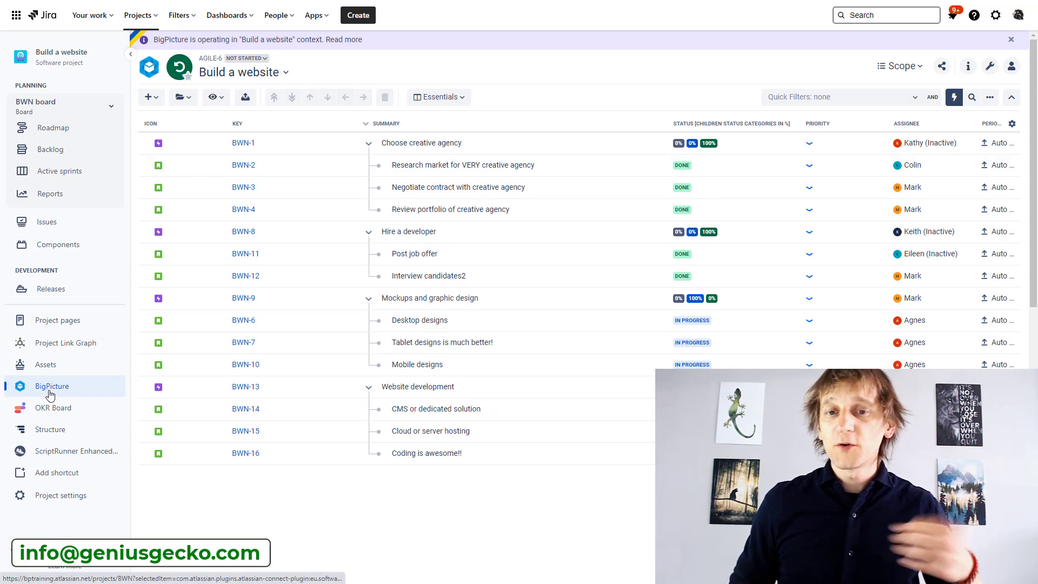
pyautogui.moveTo(303, 344); pyautogui.dragTo(366, 482)
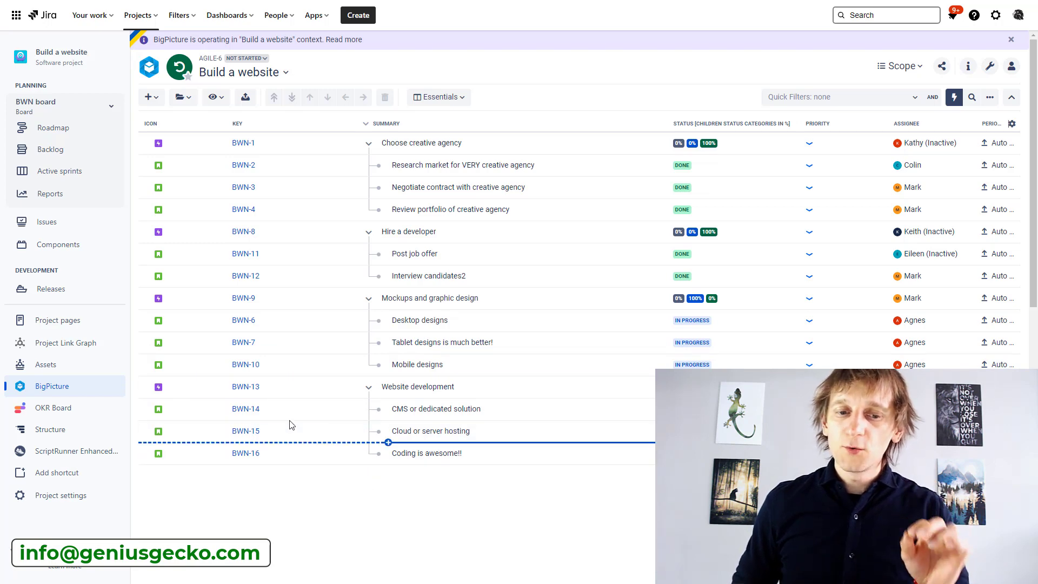